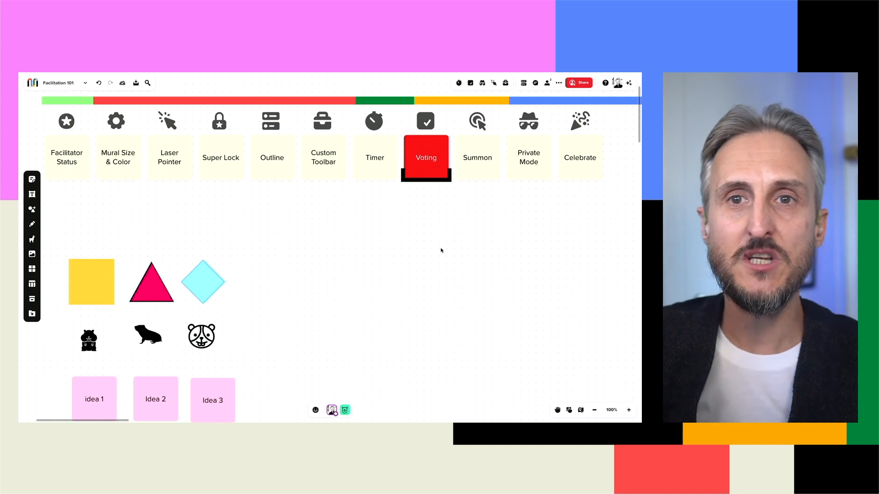
Point out the facilitation tools and the Voting note on the canvas with the laser pointer.
key(l)
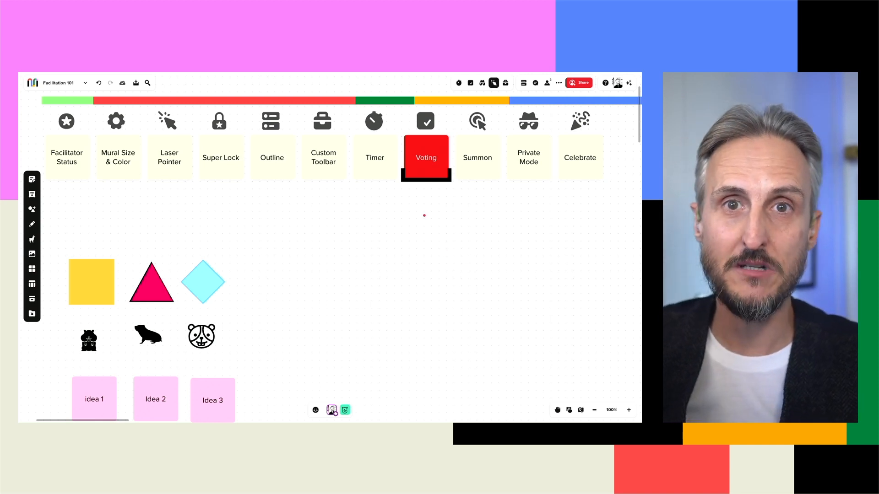
key(l)
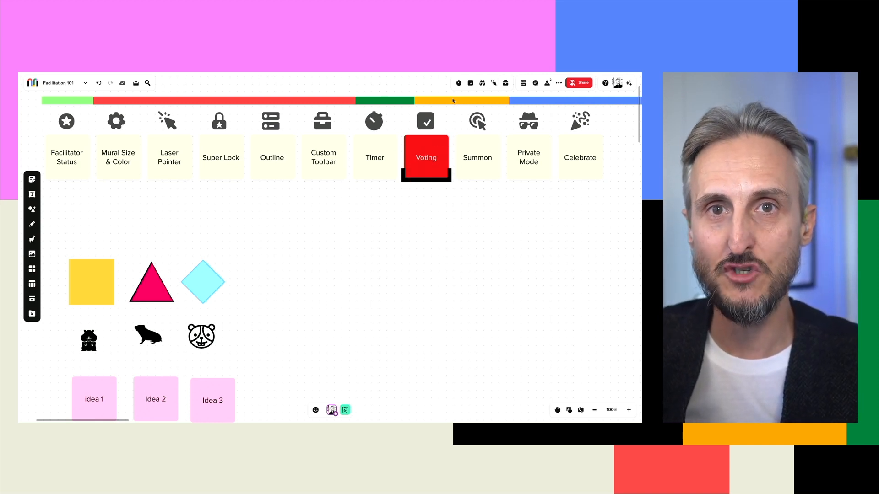
key(l)
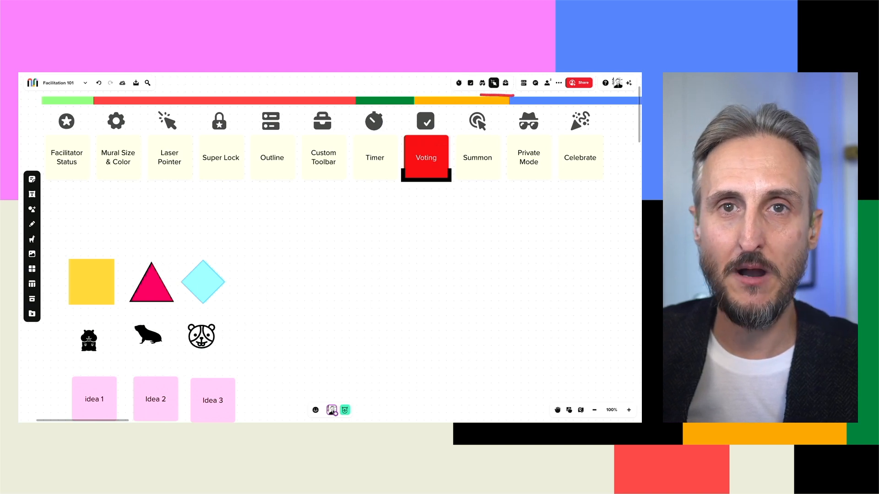
key(l)
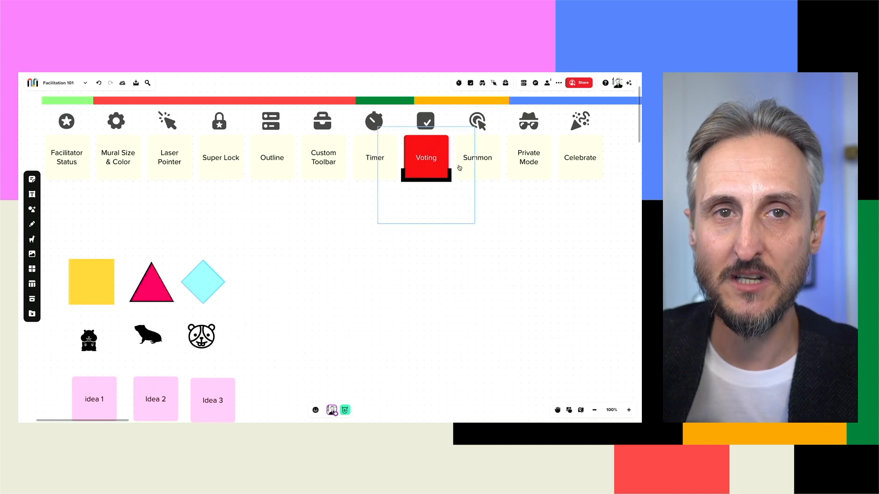
Point out the idea sticky notes and the canvas area around them with the laser pointer.
scroll(408, 286, down, 3)
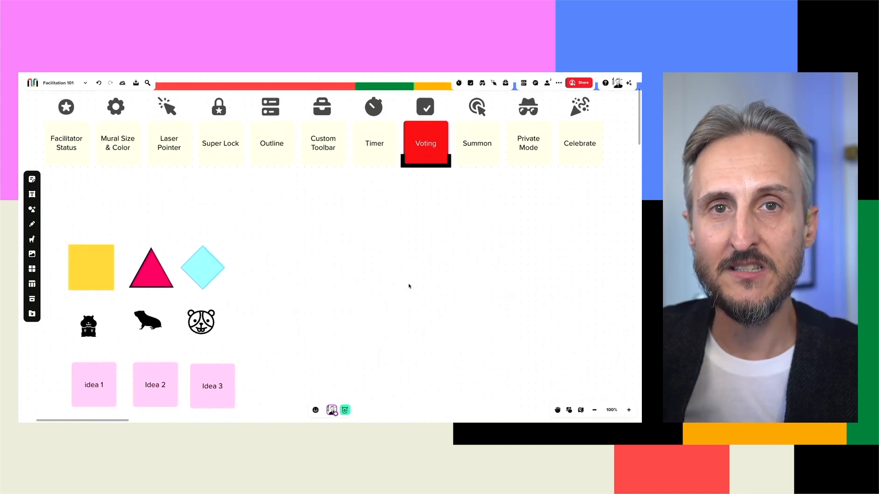
scroll(408, 286, down, 3)
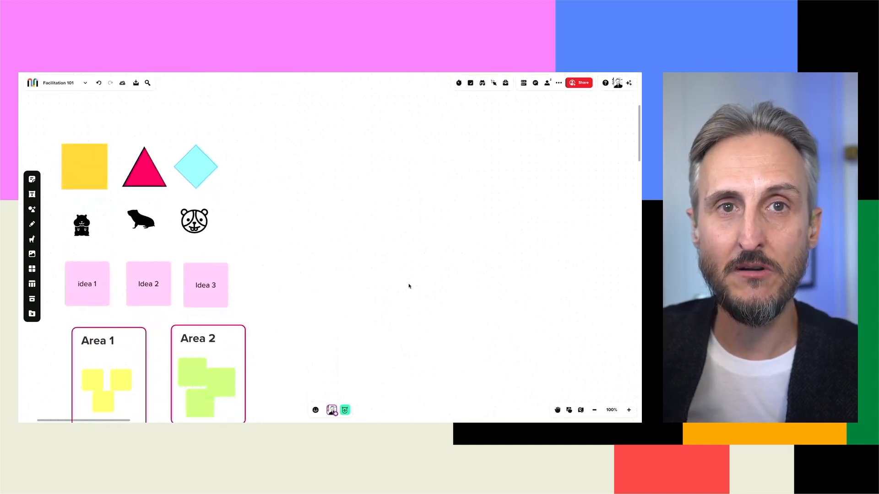
scroll(409, 286, down, 1)
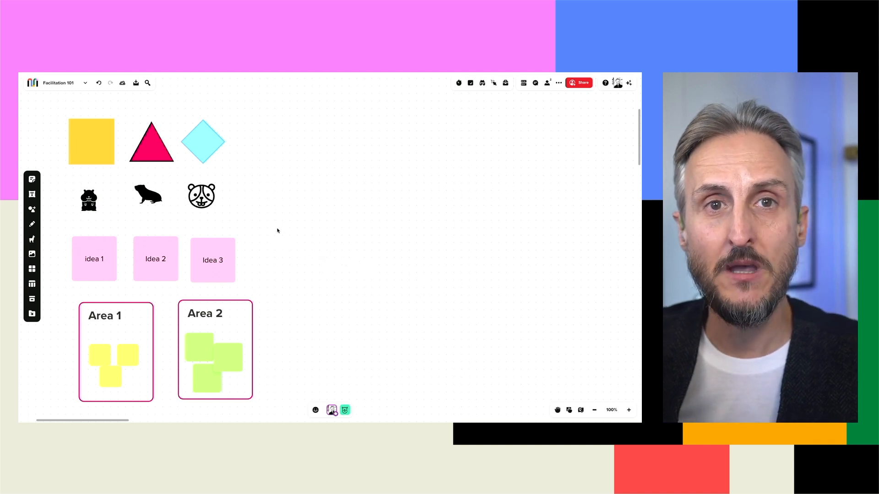
key(l)
mouse_move(267, 174)
mouse_down()
mouse_move(158, 133)
mouse_move(121, 184)
mouse_move(114, 322)
mouse_move(241, 315)
mouse_move(197, 160)
mouse_move(99, 215)
mouse_move(137, 290)
mouse_move(253, 184)
mouse_move(129, 125)
mouse_move(255, 253)
mouse_move(352, 257)
mouse_up()
key(l)
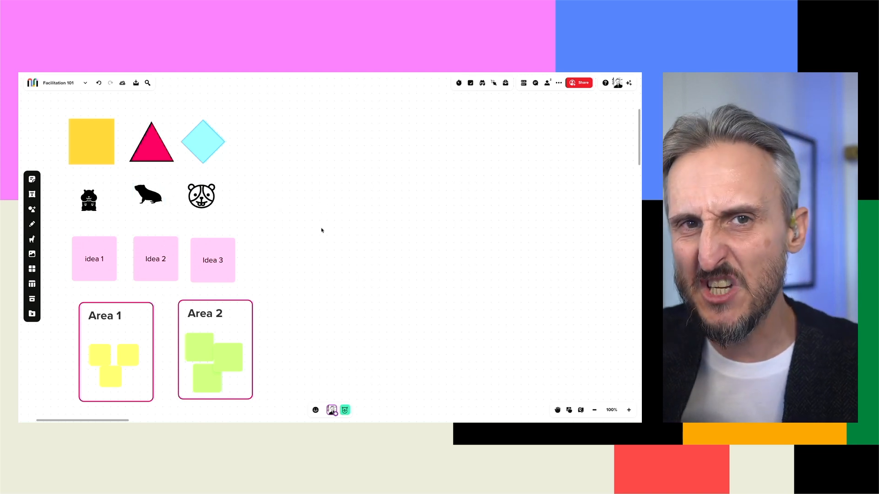
key(l)
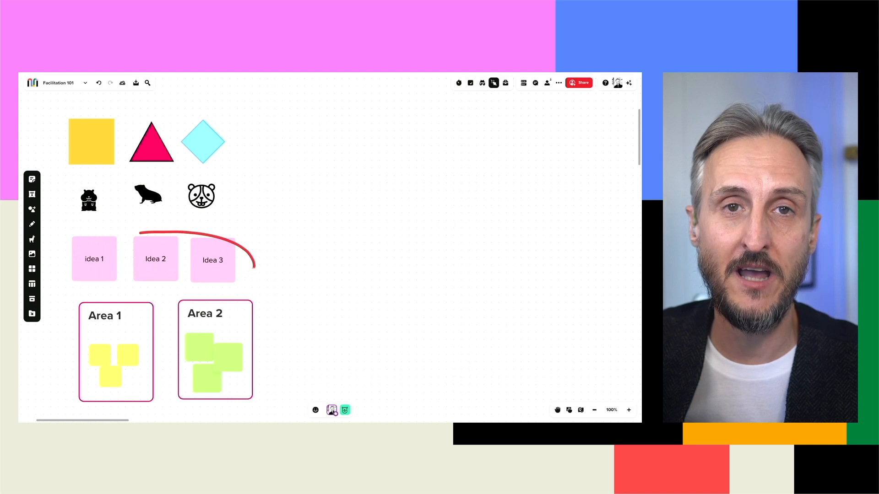
key(Escape)
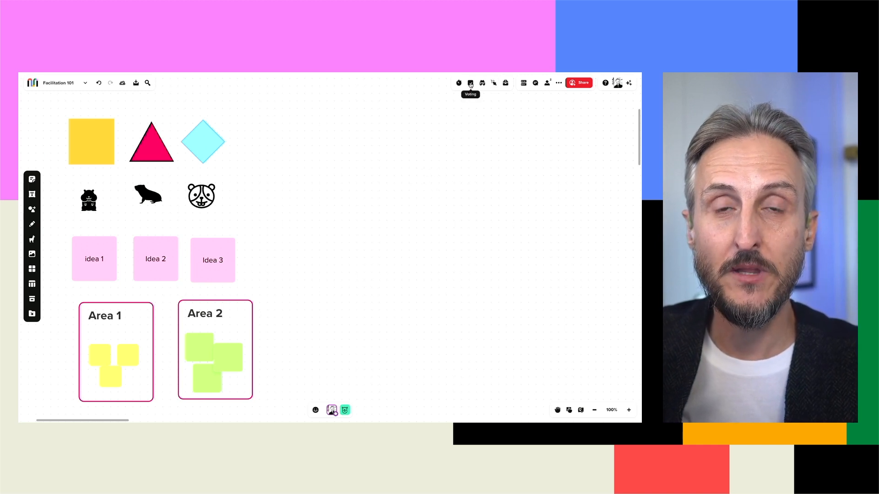
Set up a new voting session named "Demove No 2".
click(471, 83)
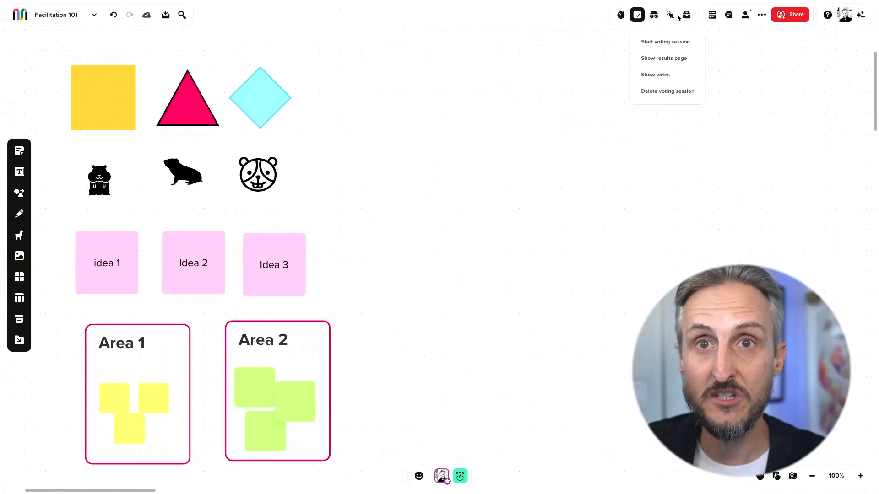
click(667, 43)
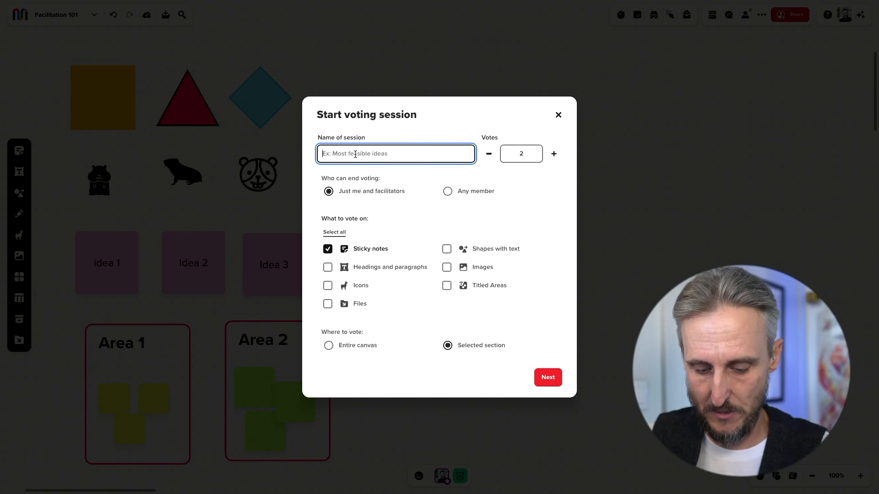
text(Demove N)
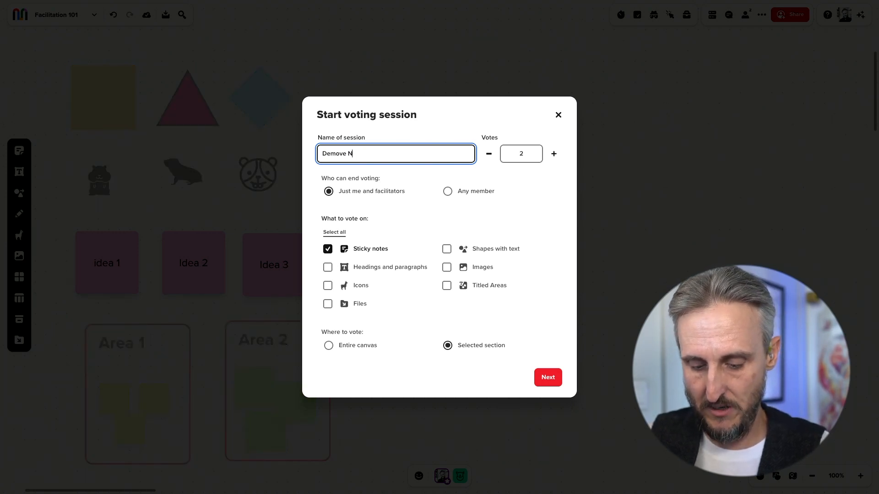
text(o 2)
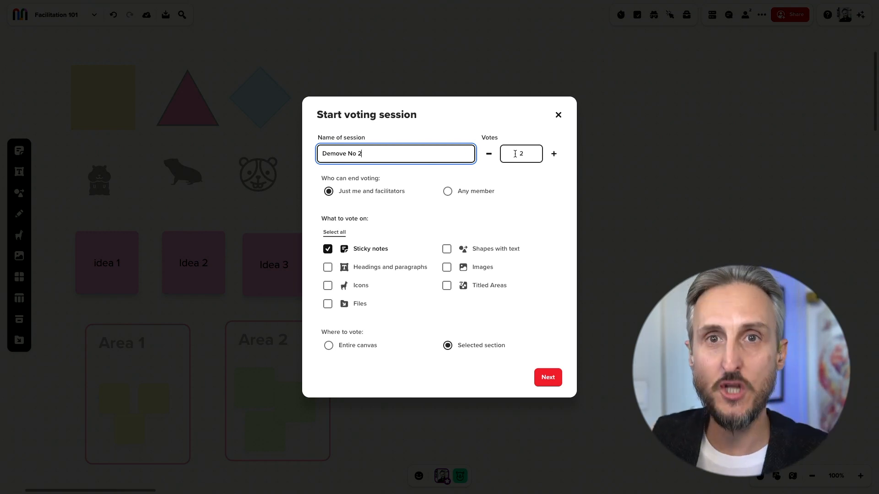
Try raising and lowering the number of votes per person, ending at 2 votes.
click(554, 154)
click(554, 153)
click(554, 153)
click(488, 156)
click(489, 156)
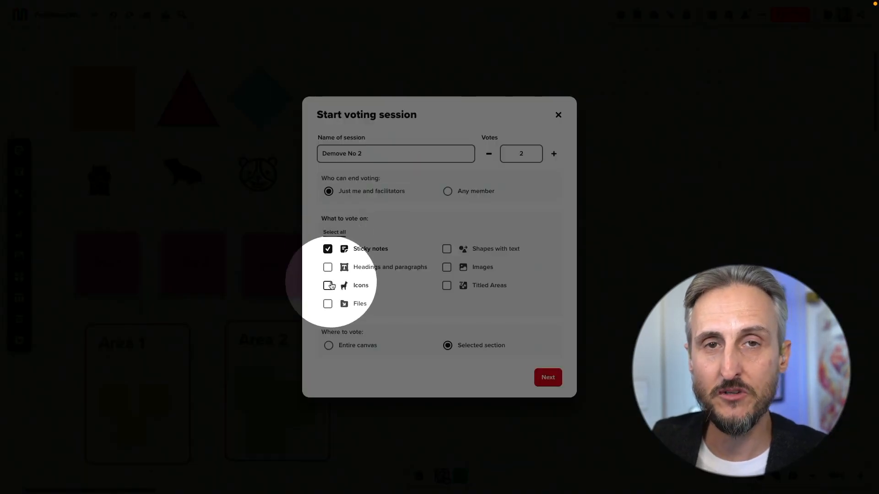
Also allow voting on headings and paragraphs, icons, files, shapes with text, images and titled areas.
click(328, 267)
click(328, 286)
click(328, 304)
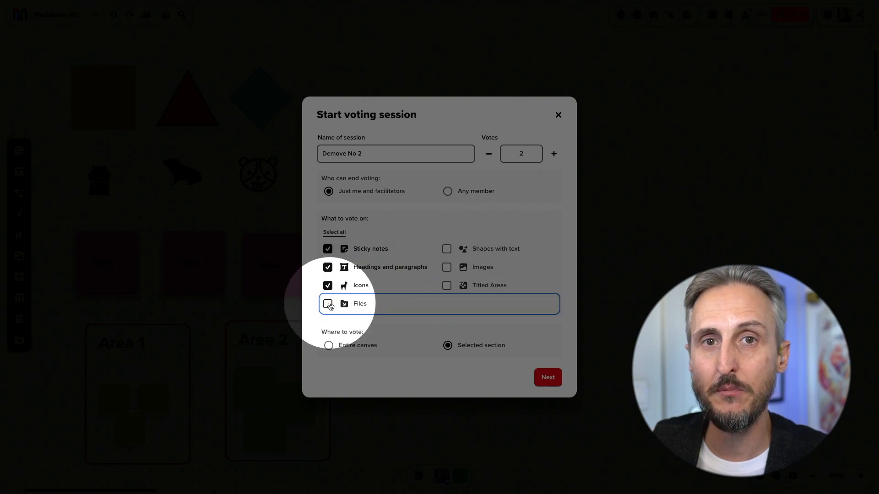
click(446, 249)
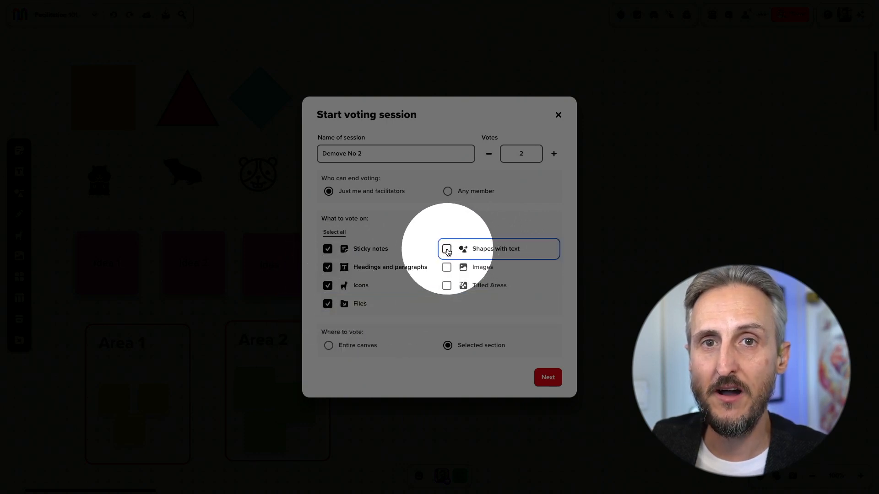
click(447, 267)
click(446, 289)
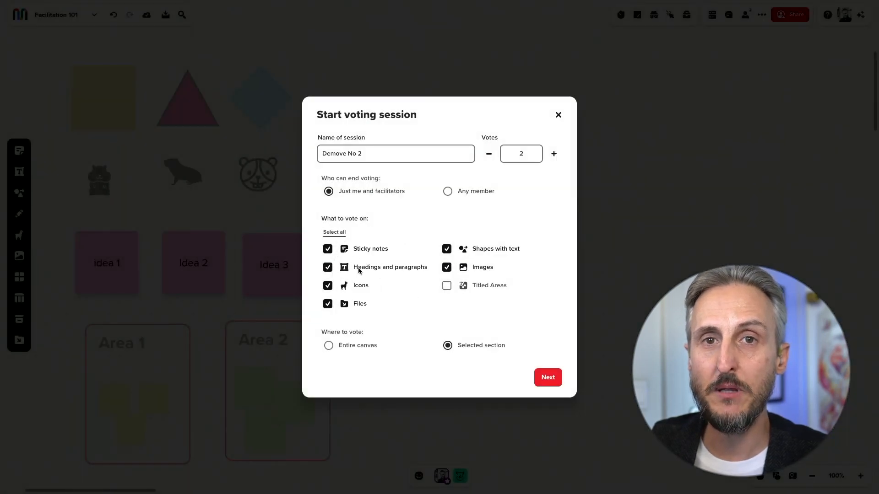
click(447, 287)
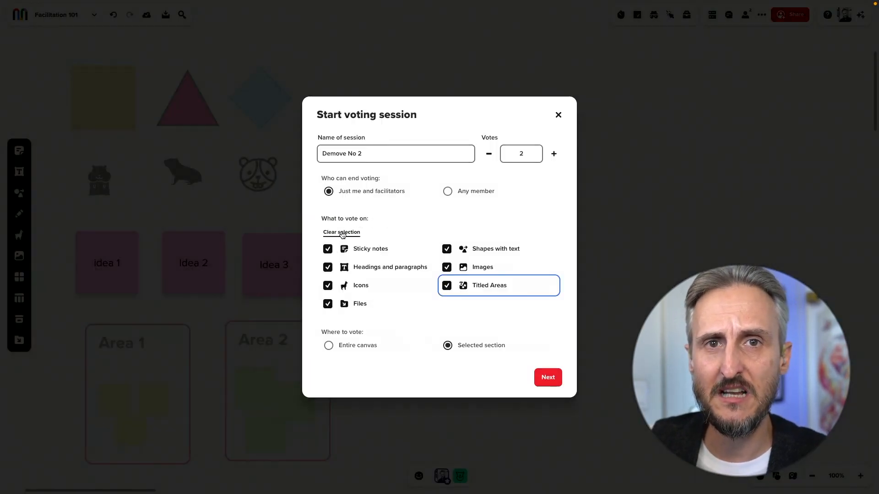
Restrict voting to sticky notes only within a selected section, and continue to choosing the voting area.
click(341, 232)
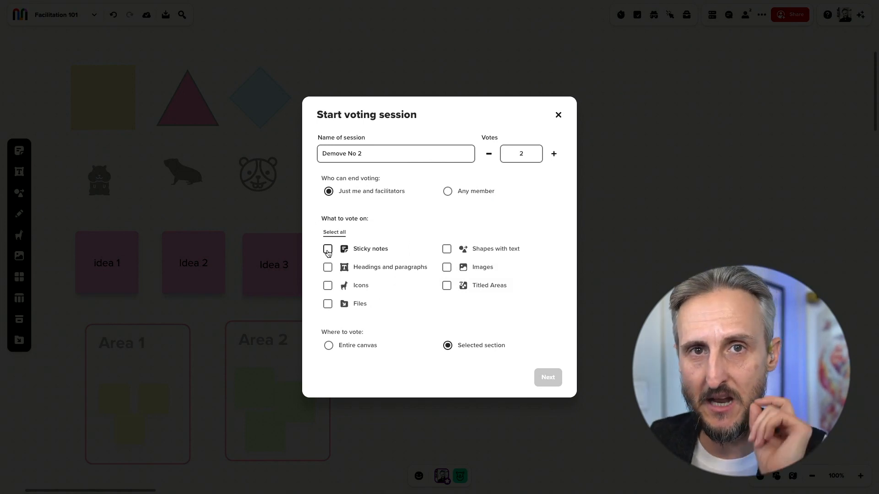
click(328, 250)
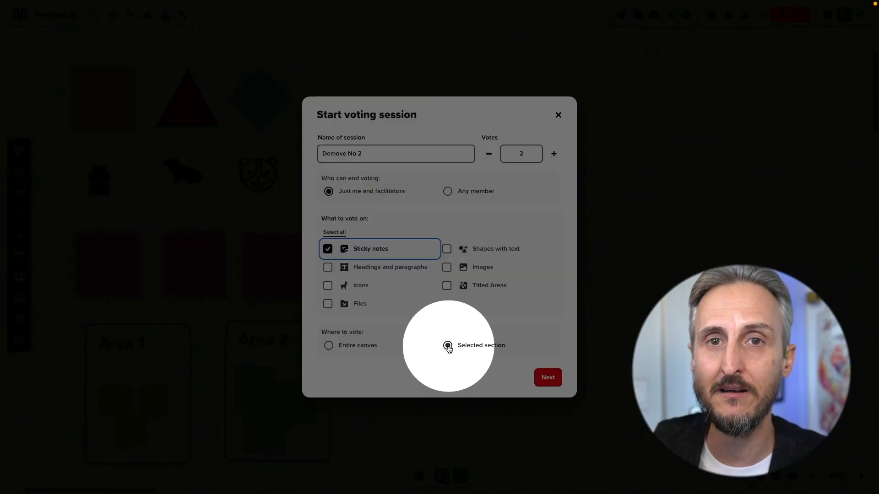
click(447, 346)
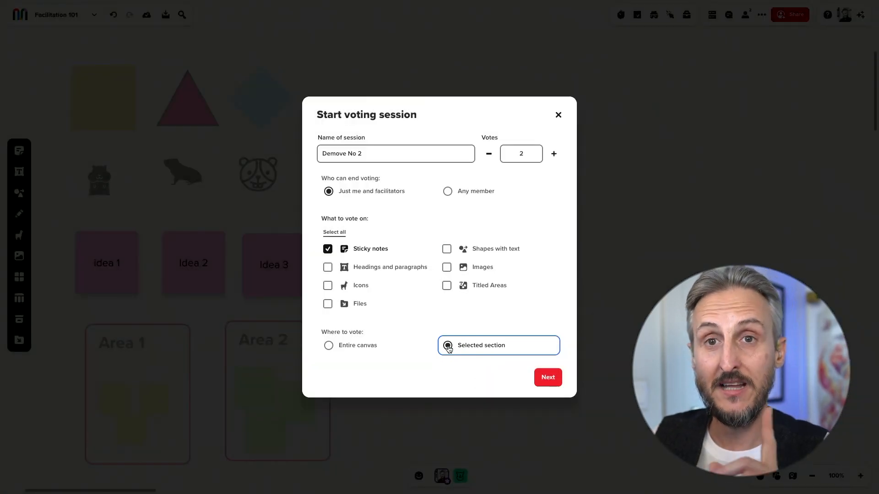
click(547, 377)
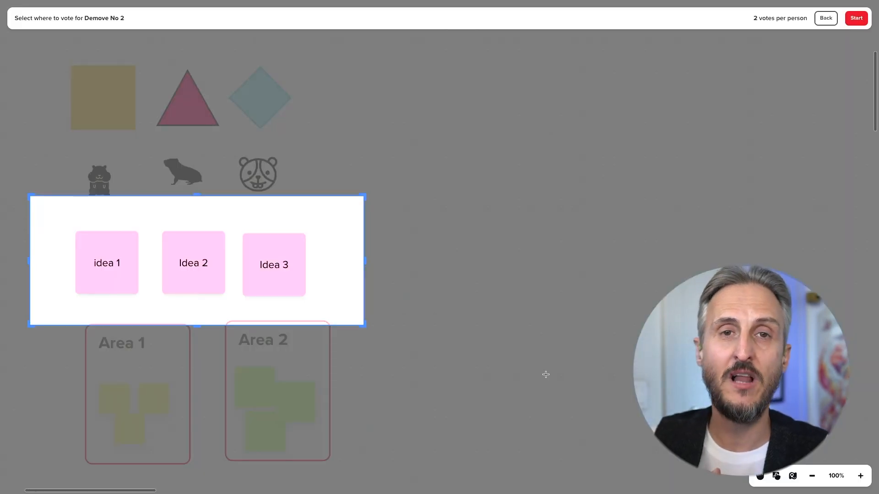
Resize the voting area so it encloses the idea 1, Idea 2 and Idea 3 sticky notes with a slightly lower bottom edge.
scroll(357, 270, right, 1)
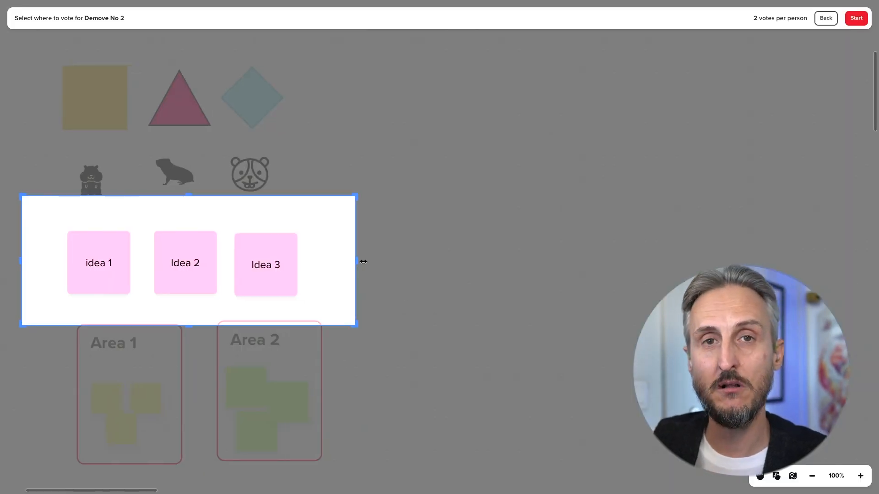
mouse_move(354, 261)
mouse_down()
mouse_move(634, 263)
mouse_move(310, 259)
mouse_move(356, 261)
mouse_up()
drag(186, 326, 185, 372)
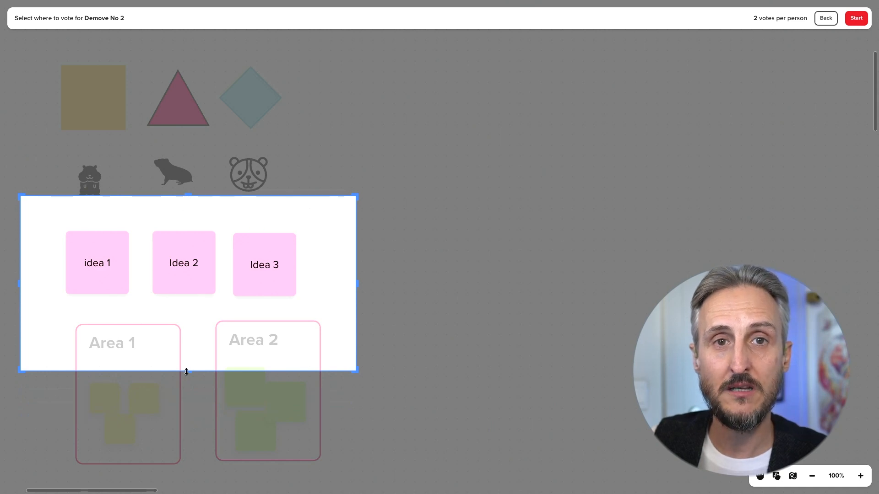
drag(187, 370, 190, 334)
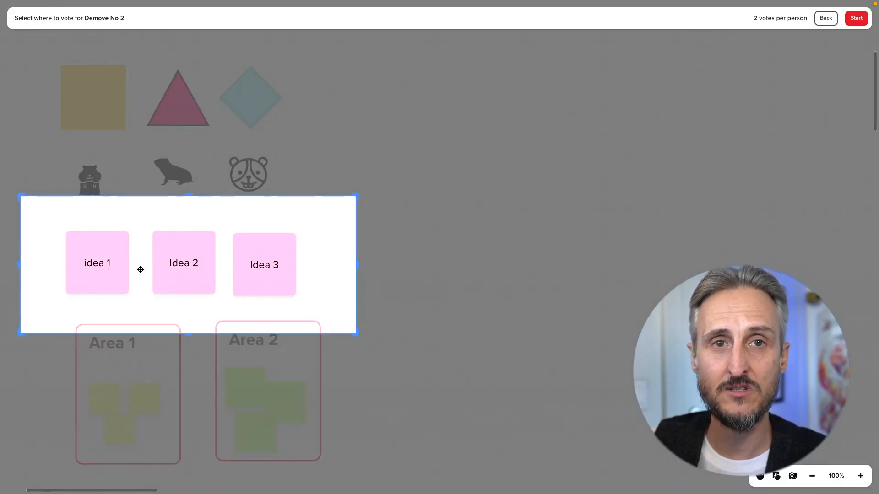
scroll(273, 273, left, 1)
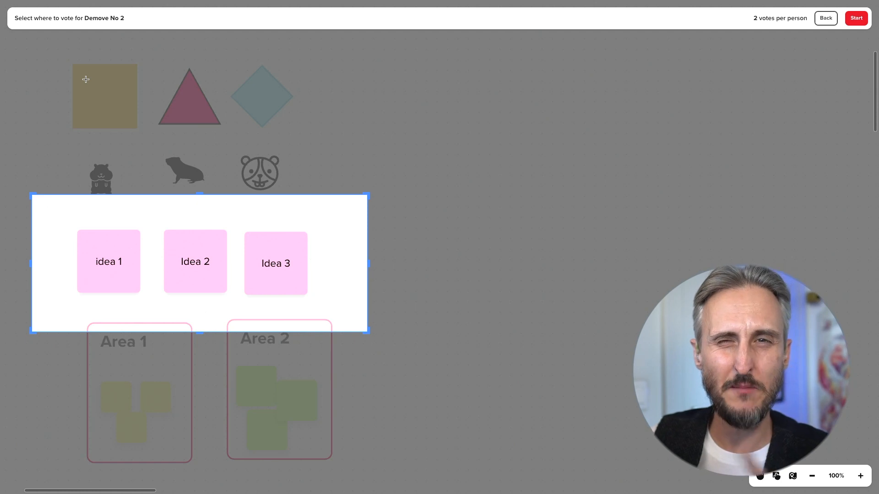
scroll(85, 79, up, 1)
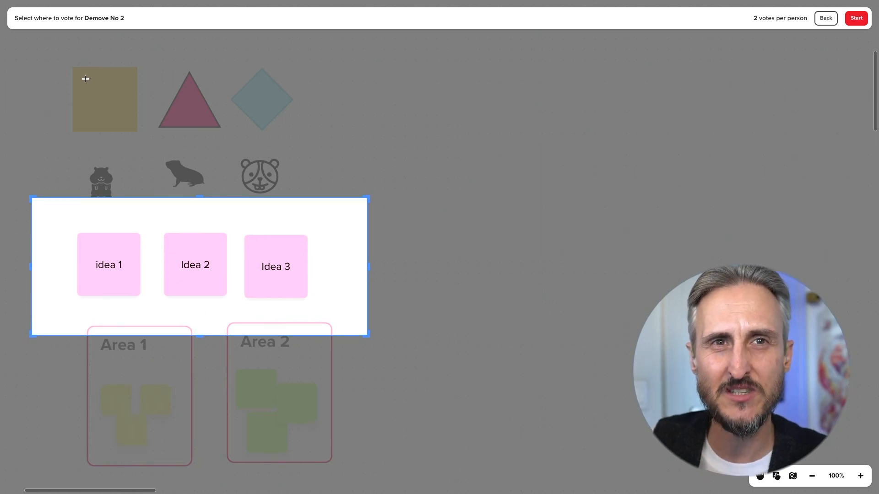
key(F1)
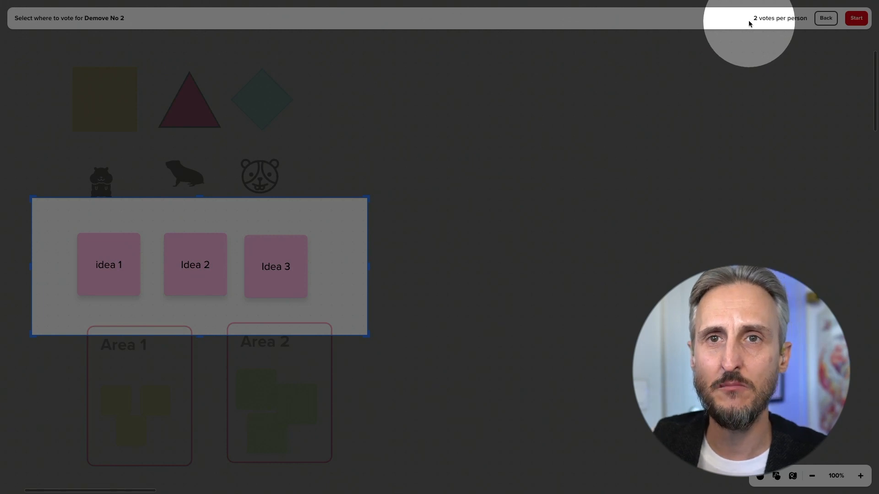
key(F1)
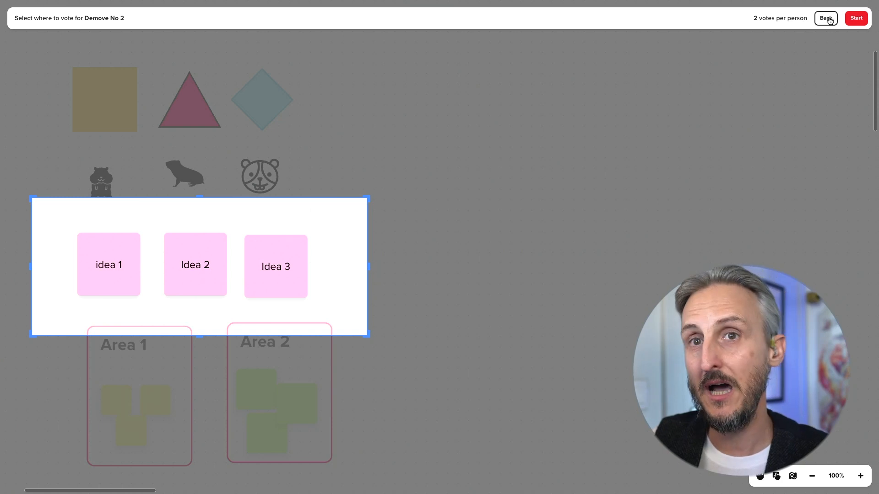
key(F1)
key(F1)
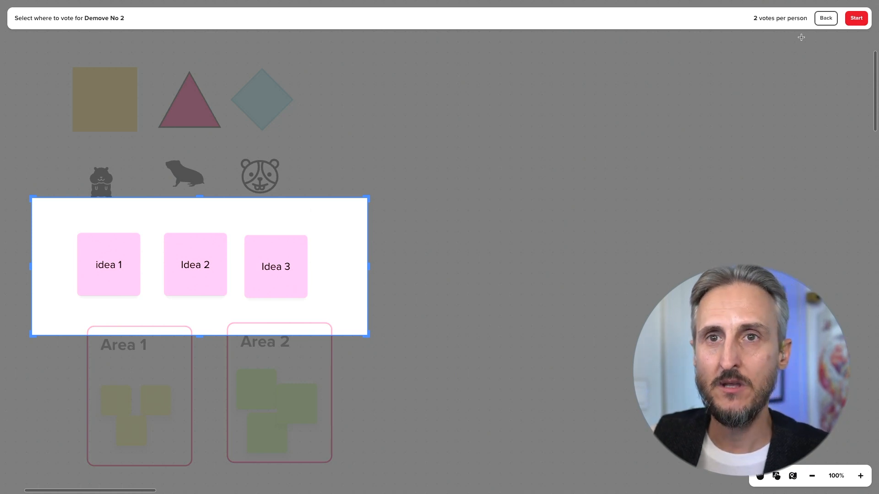
Start the voting session, begin voting, and cast one vote each on the idea 1 and Idea 3 sticky notes.
click(856, 19)
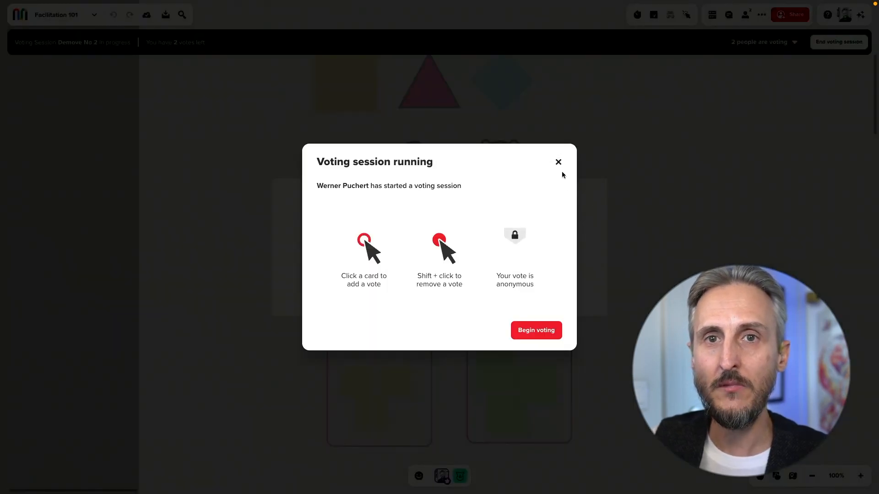
click(544, 338)
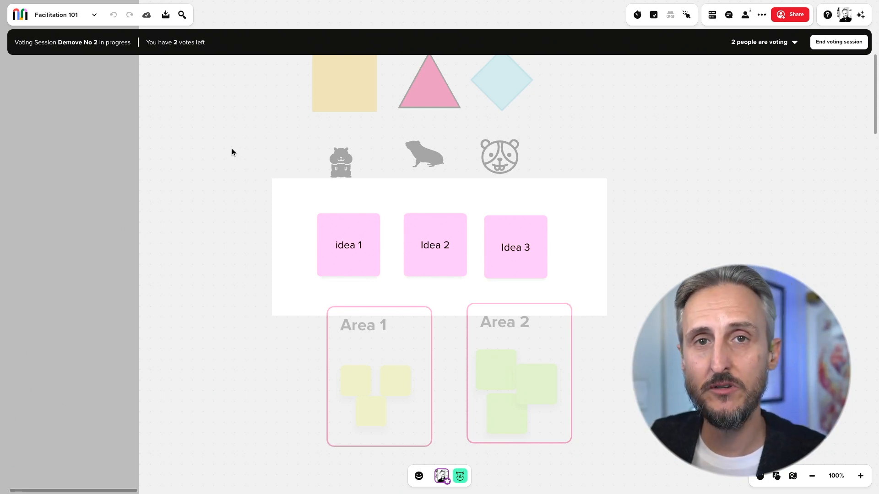
click(364, 227)
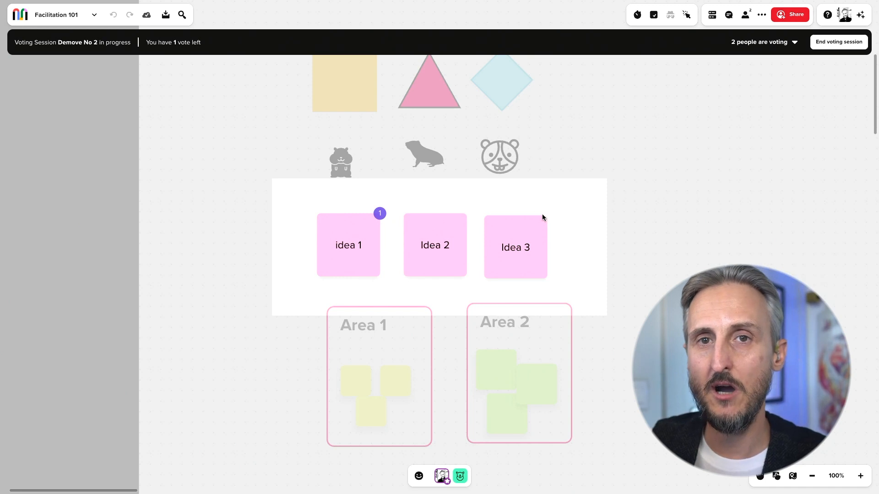
click(532, 221)
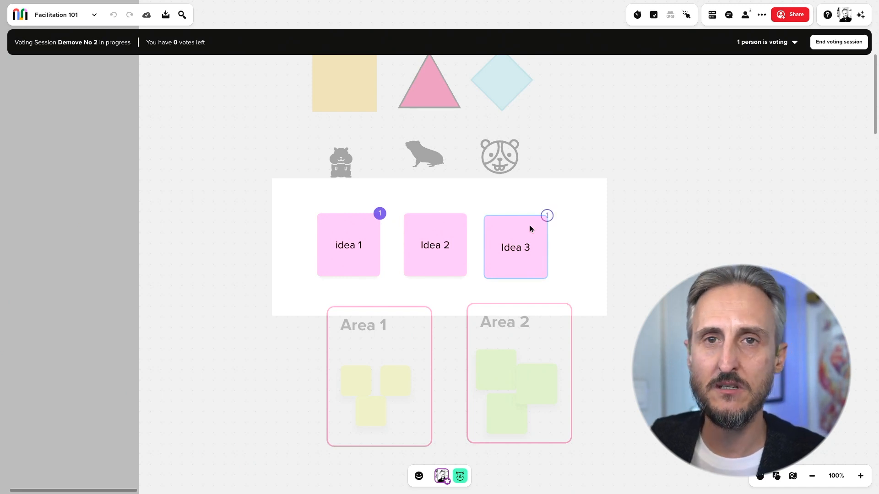
Remove the vote from the Idea 3 sticky note and cast it on Idea 2 instead.
mouse_move(526, 226)
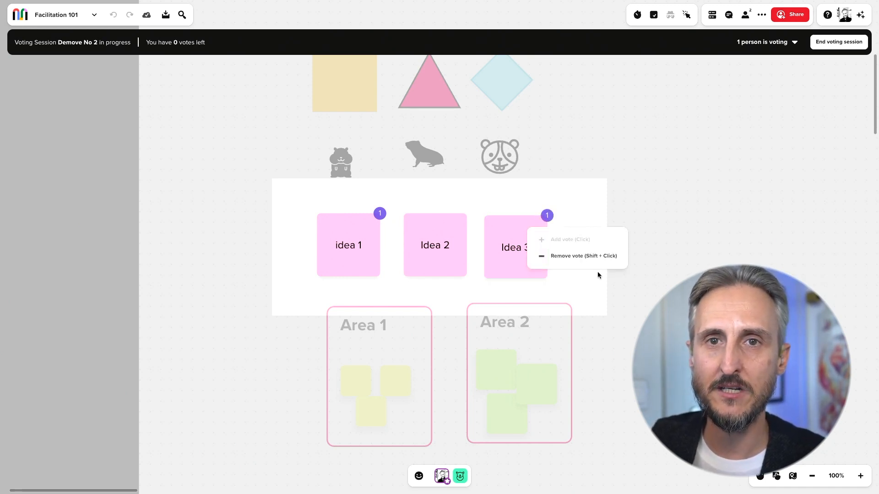
click(587, 257)
click(448, 232)
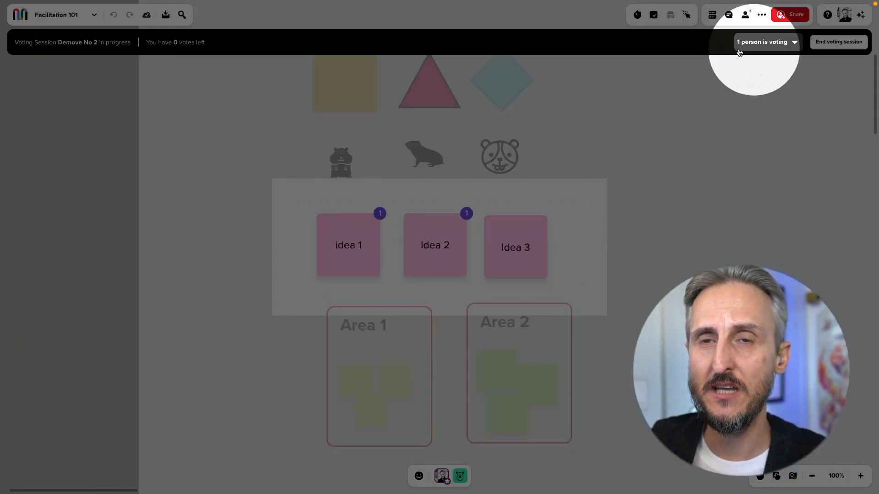
Check which participants are still voting, and end the voting session for everyone.
click(793, 46)
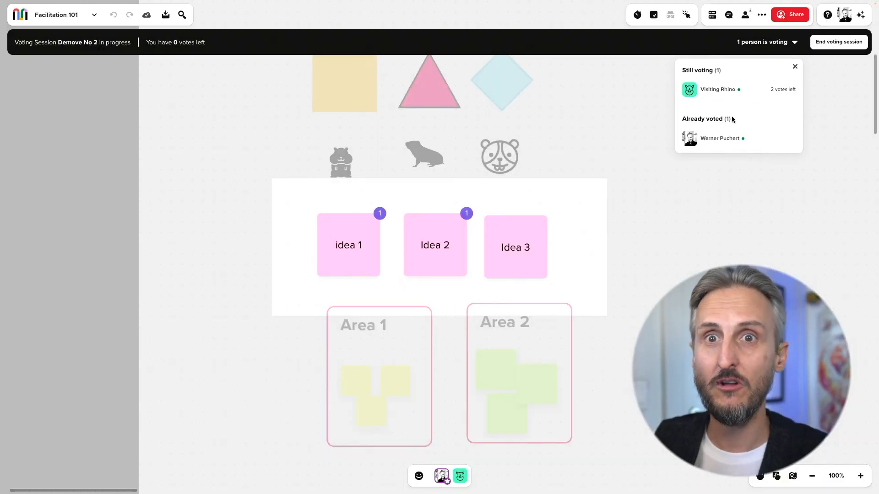
click(795, 66)
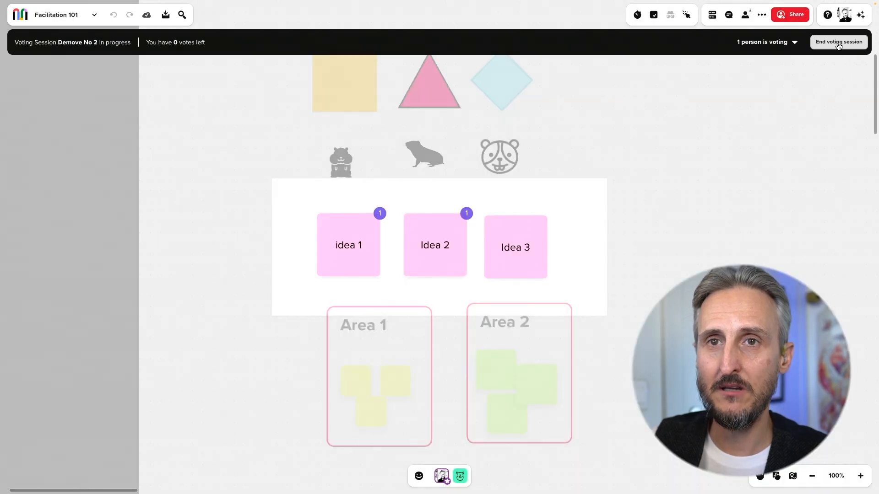
click(839, 44)
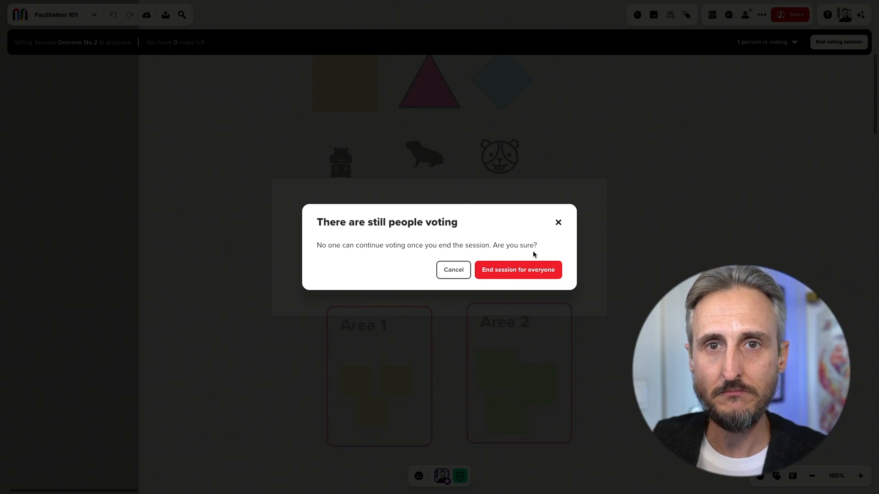
click(513, 271)
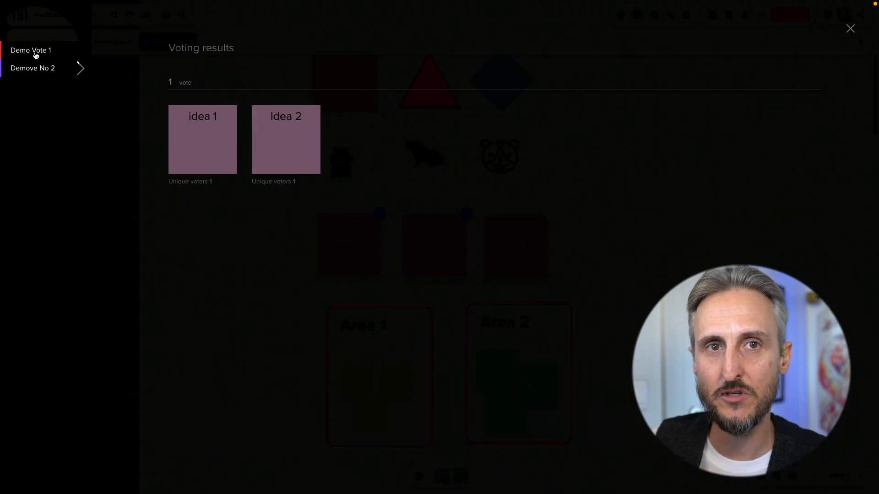
Review the voting results of Demo Vote 1 and Demove No 2, and close the results page.
click(35, 53)
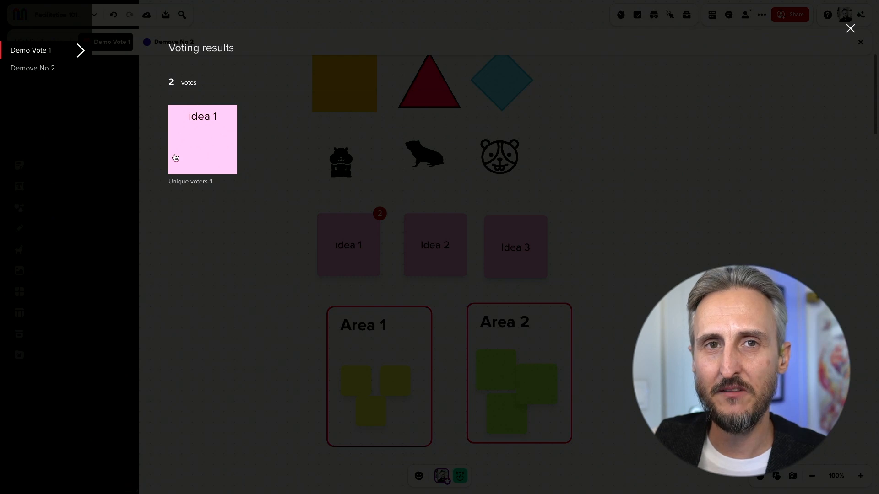
click(37, 75)
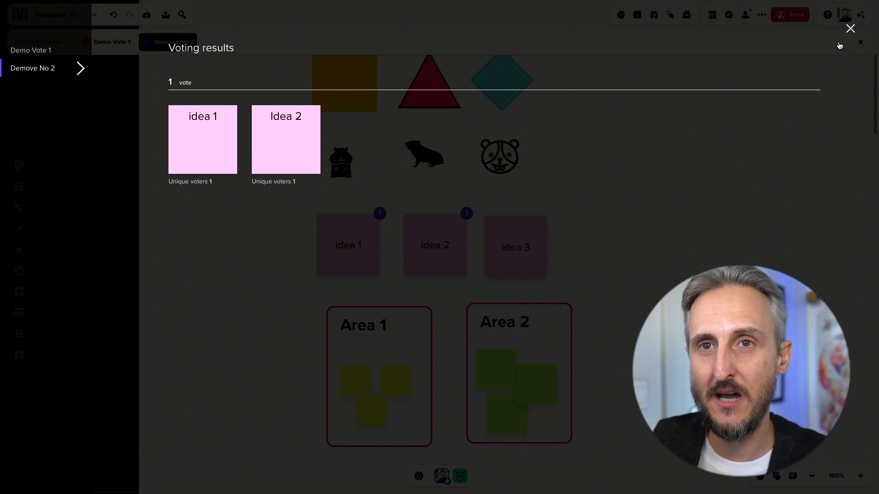
click(850, 29)
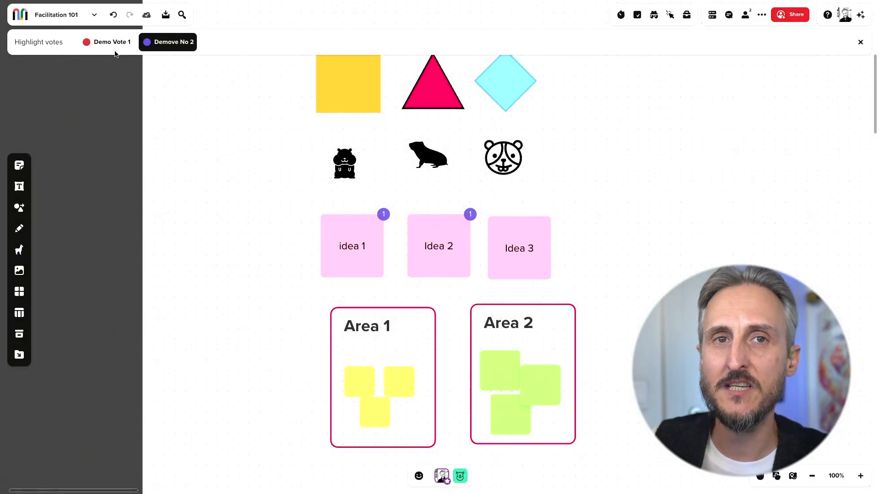
Highlight the Demo Vote 1 votes and those of Demove No 2 on the board, and hide the vote highlights.
click(110, 45)
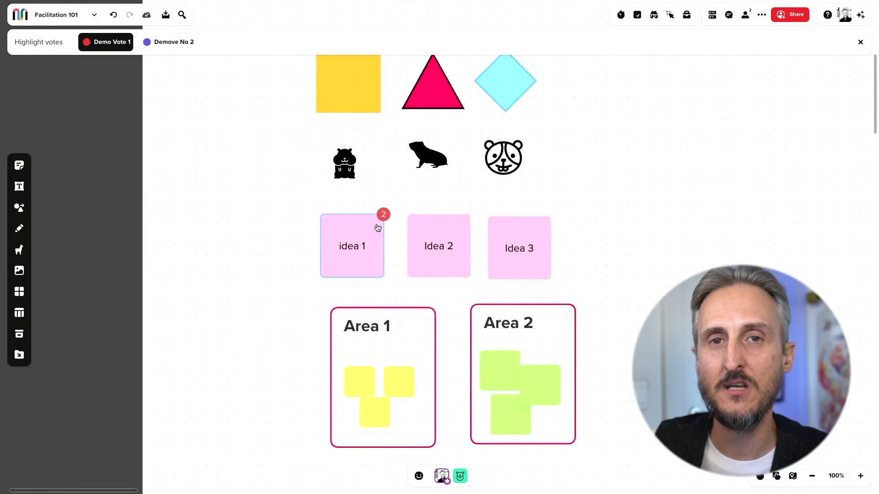
click(167, 45)
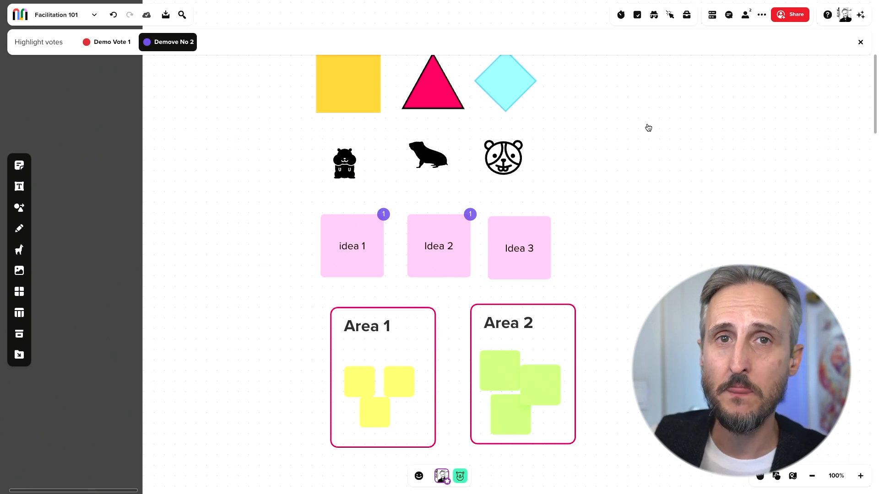
click(861, 43)
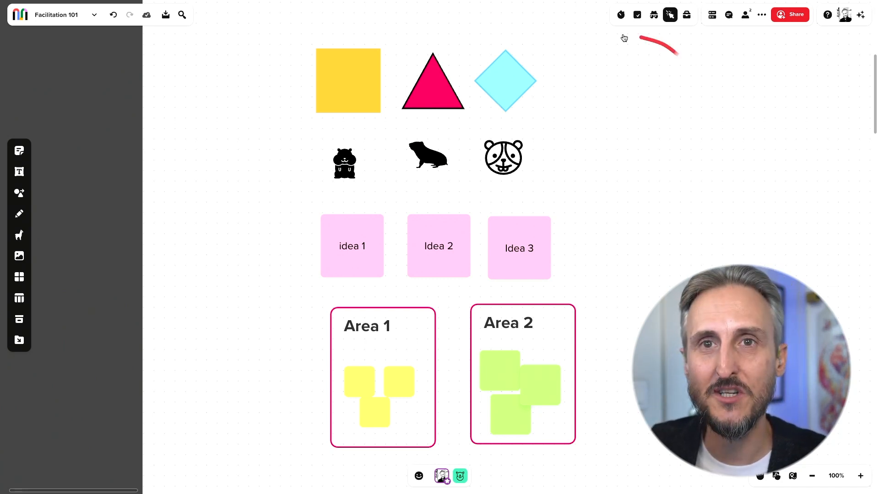
Reopen the voting results page, view the results of Demo Vote 1, and return to the board.
click(636, 15)
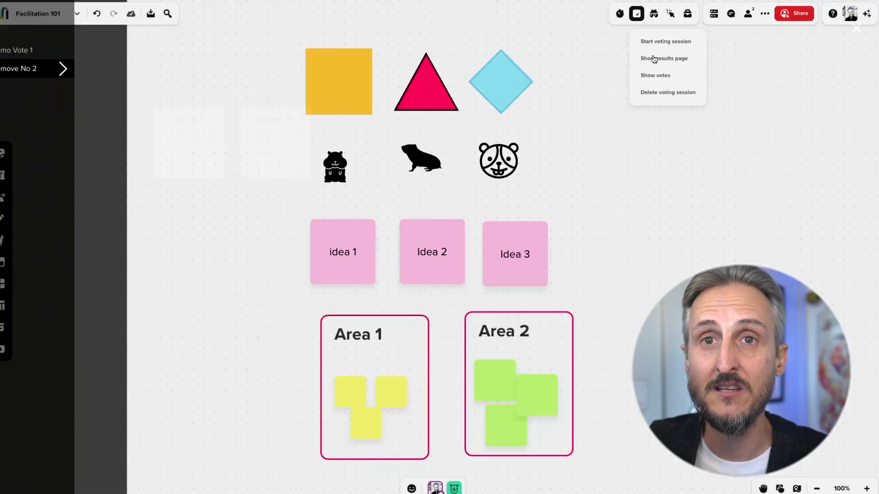
click(653, 61)
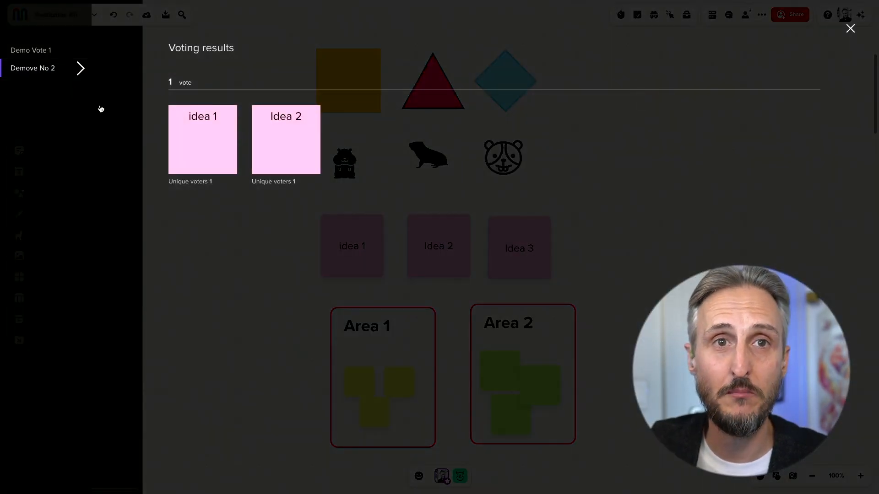
click(40, 51)
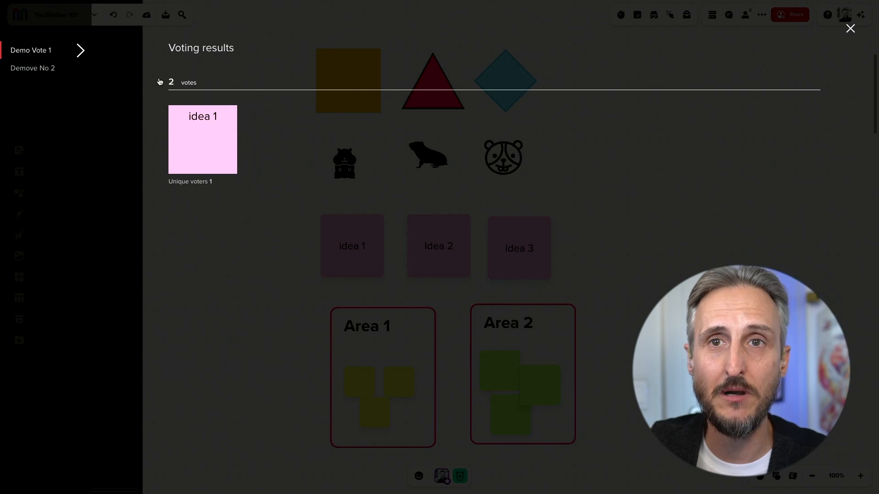
click(851, 29)
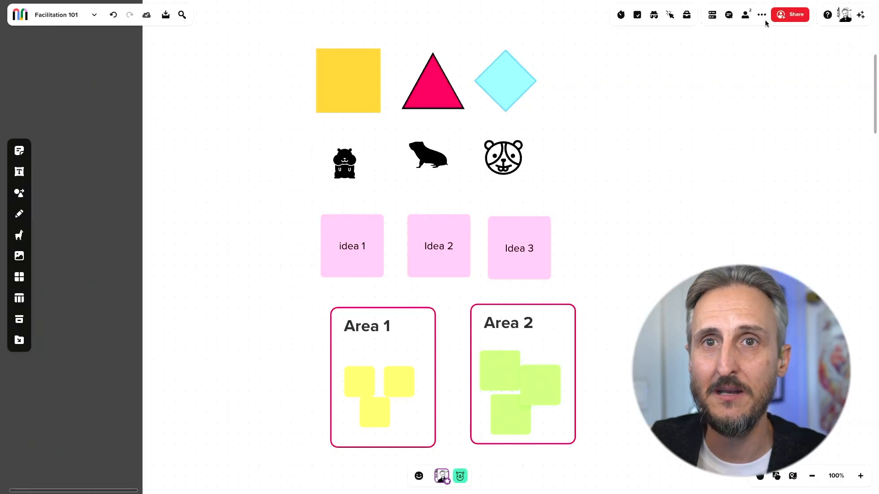
Show the votes on the board again, switching the highlight to Demove No 2 and back to Demo Vote 1.
click(638, 15)
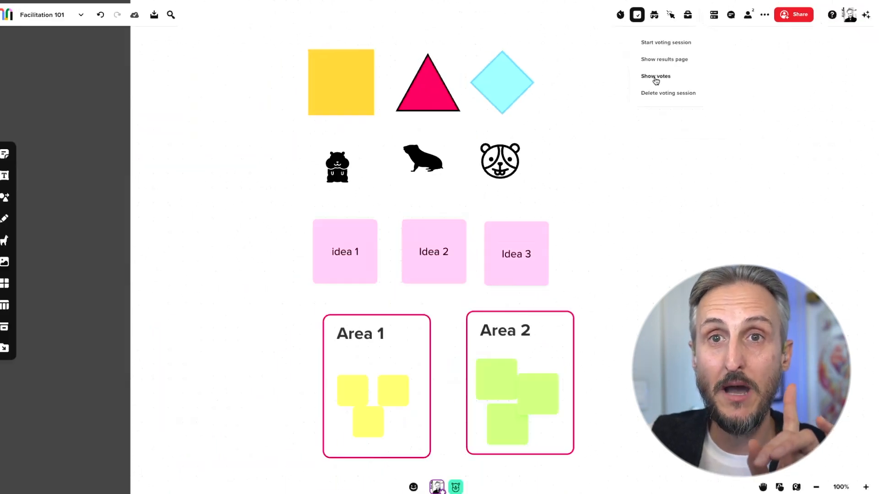
click(654, 75)
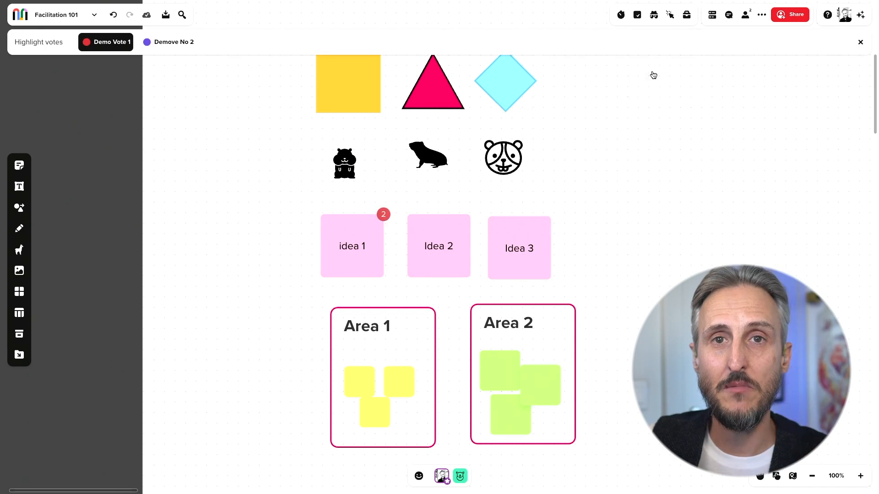
click(174, 40)
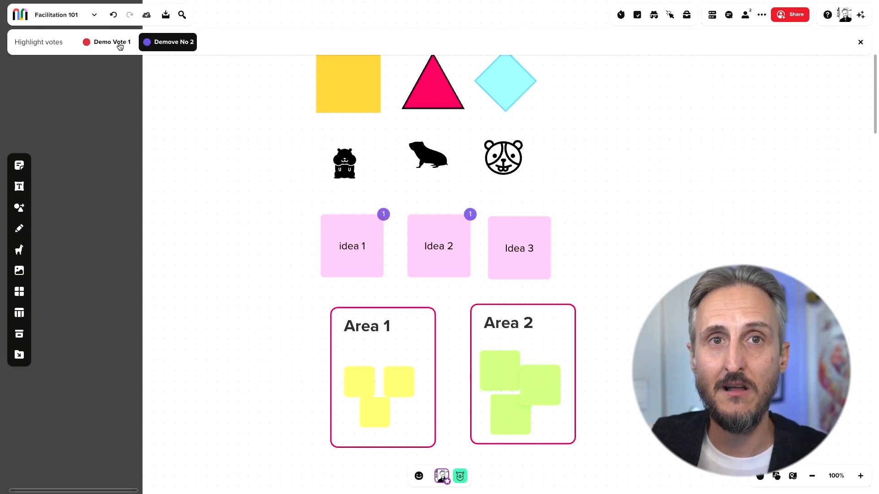
click(111, 44)
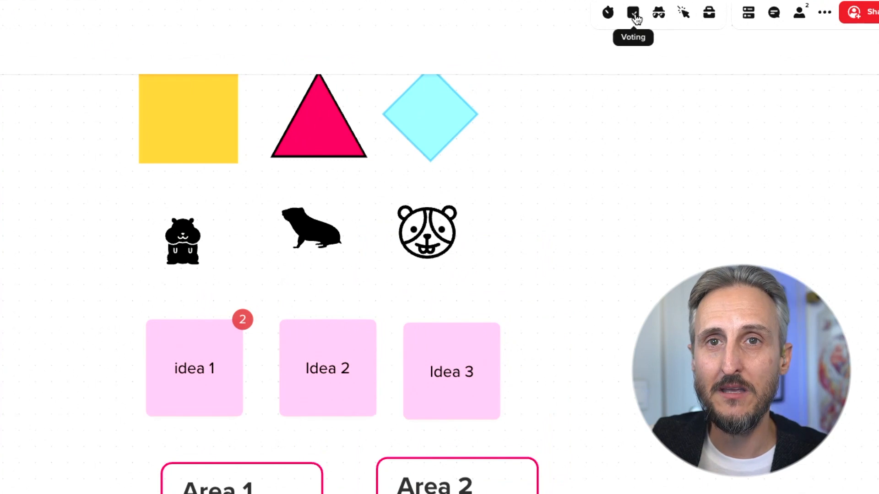
Mark the Demo Vote 1 and Demove No 2 voting sessions for deletion, clear both selections, and cancel the deletion.
click(637, 15)
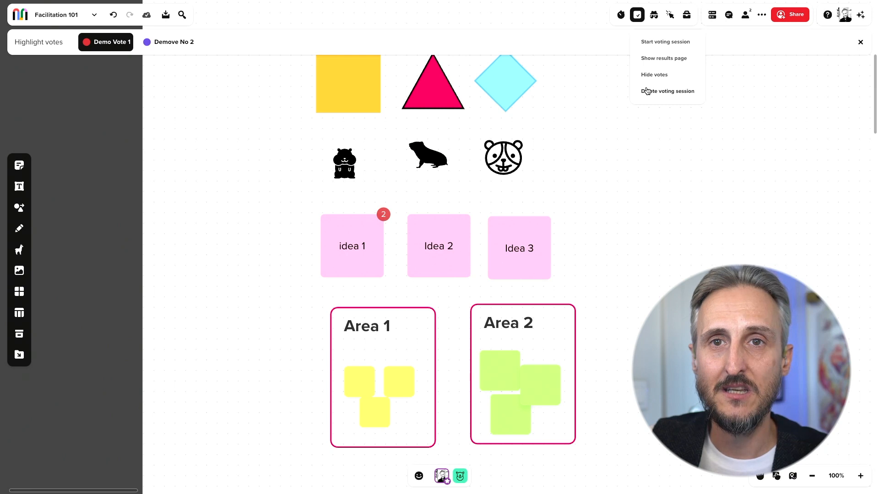
click(649, 131)
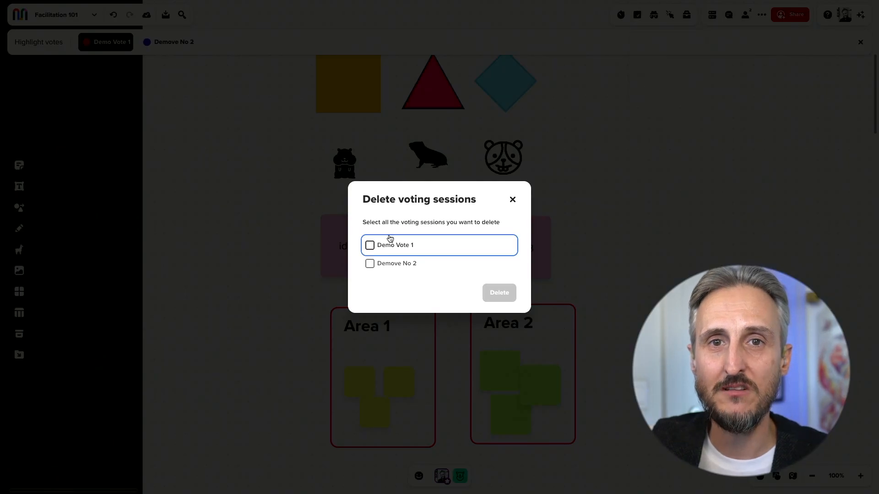
click(369, 246)
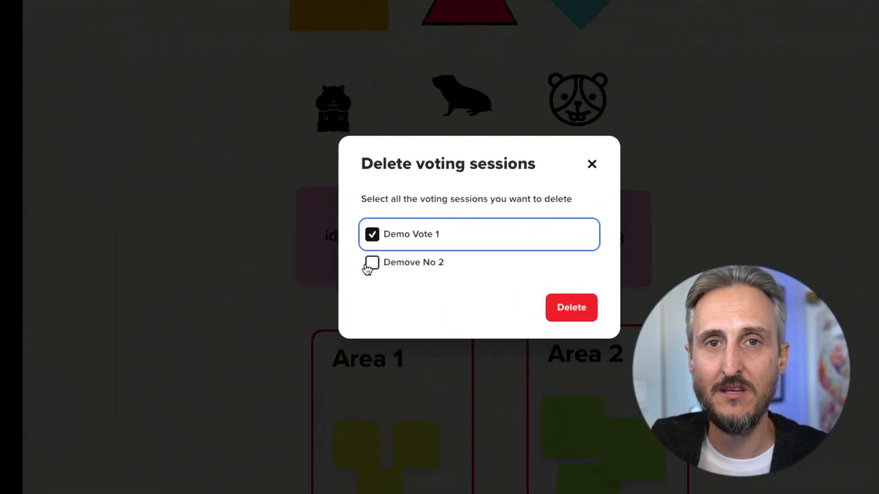
click(370, 264)
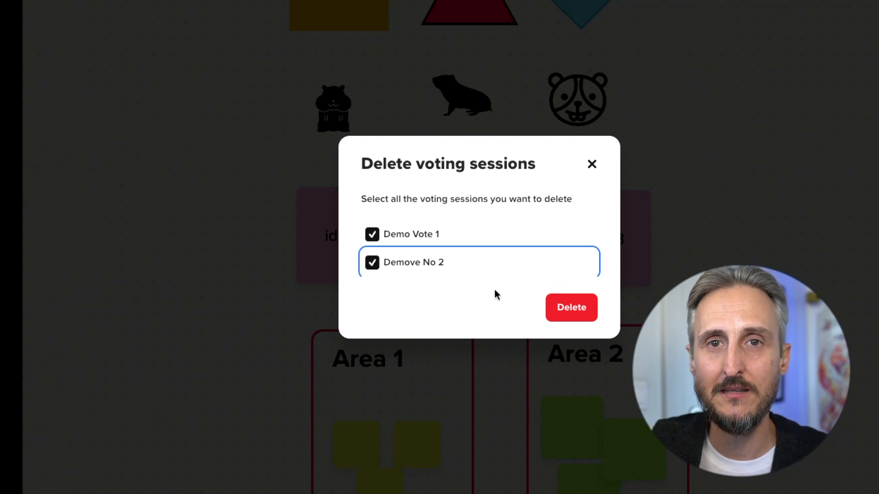
click(377, 237)
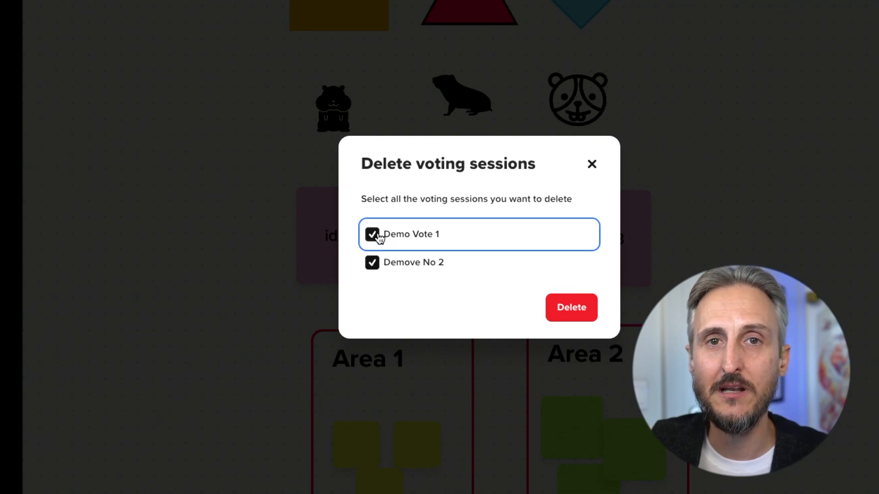
click(371, 262)
click(592, 163)
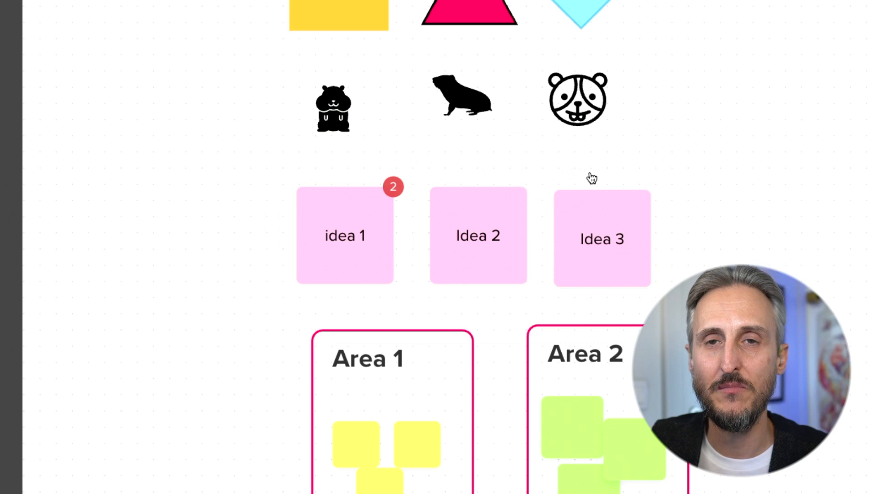